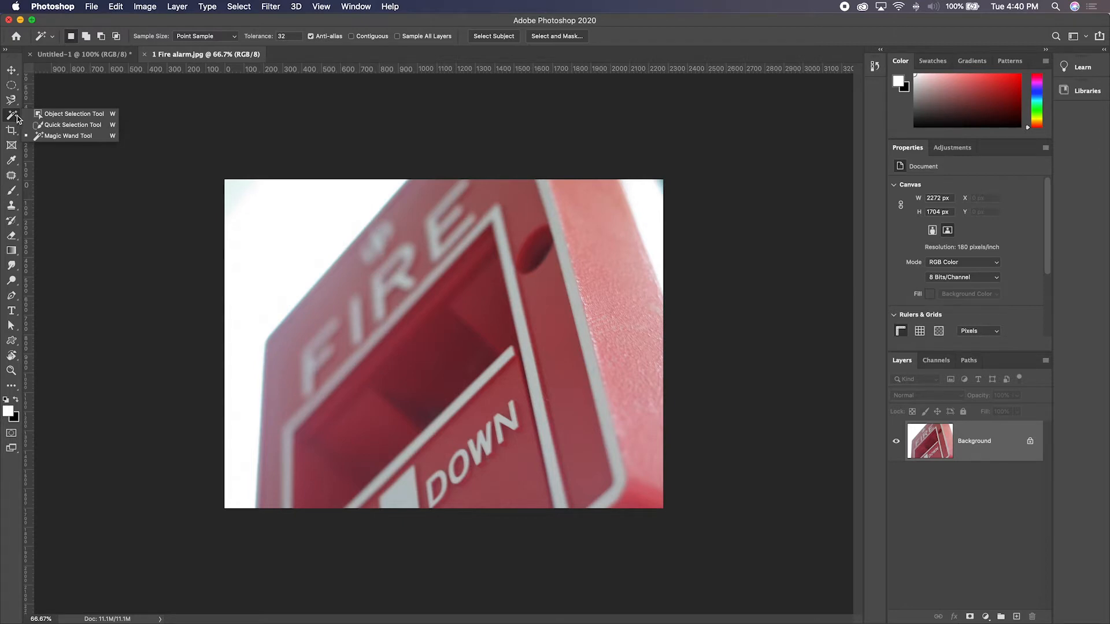
Step: Select the white background on both sides of the fire alarm with the Quick Selection tool
left_click(60, 125)
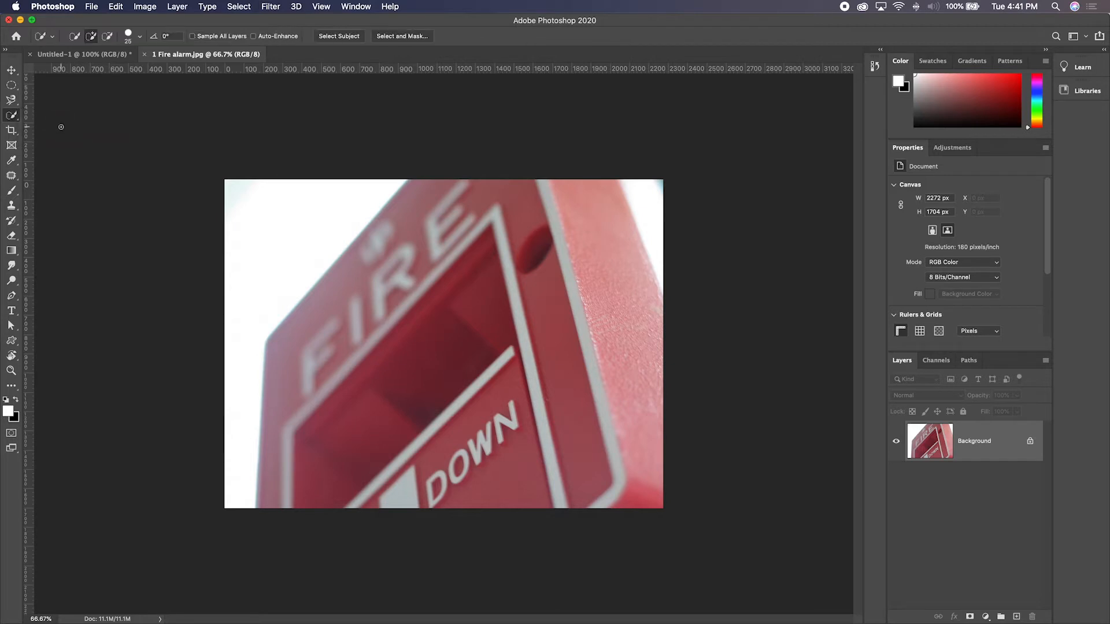
right_click(12, 114)
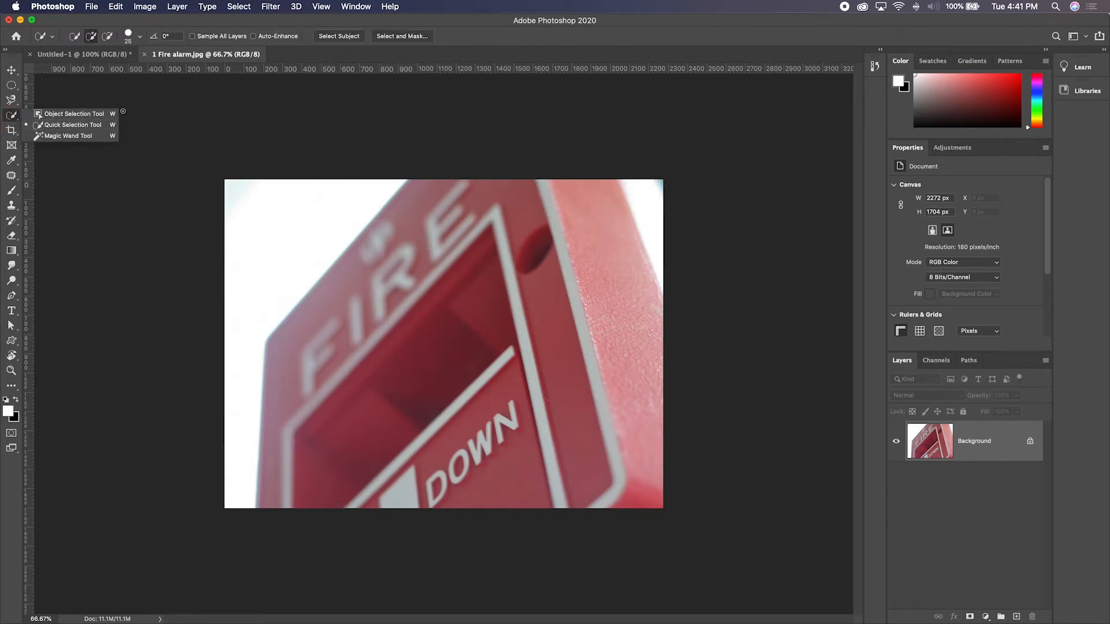
left_click(85, 129)
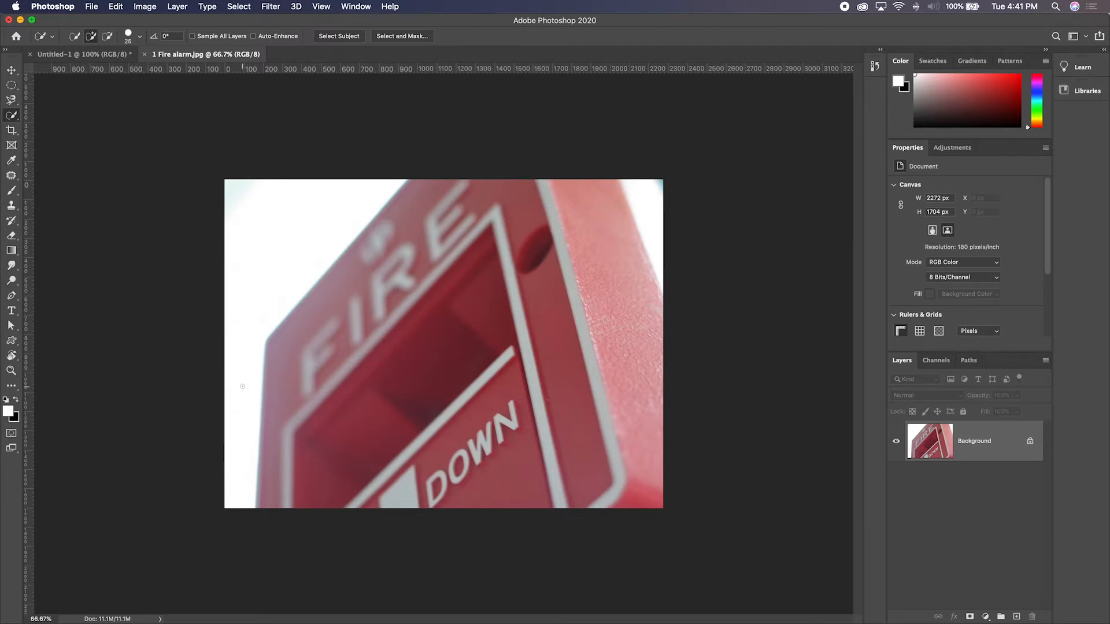
left_click(243, 386)
left_click_drag(243, 386, 240, 257)
mouse_move(627, 183)
left_mouse_down()
mouse_move(657, 180)
mouse_move(655, 267)
mouse_move(676, 297)
left_mouse_up()
Step: Try to move the selected white background with the Move tool, cancel the layer conversion and undo the attempt
left_click(11, 70)
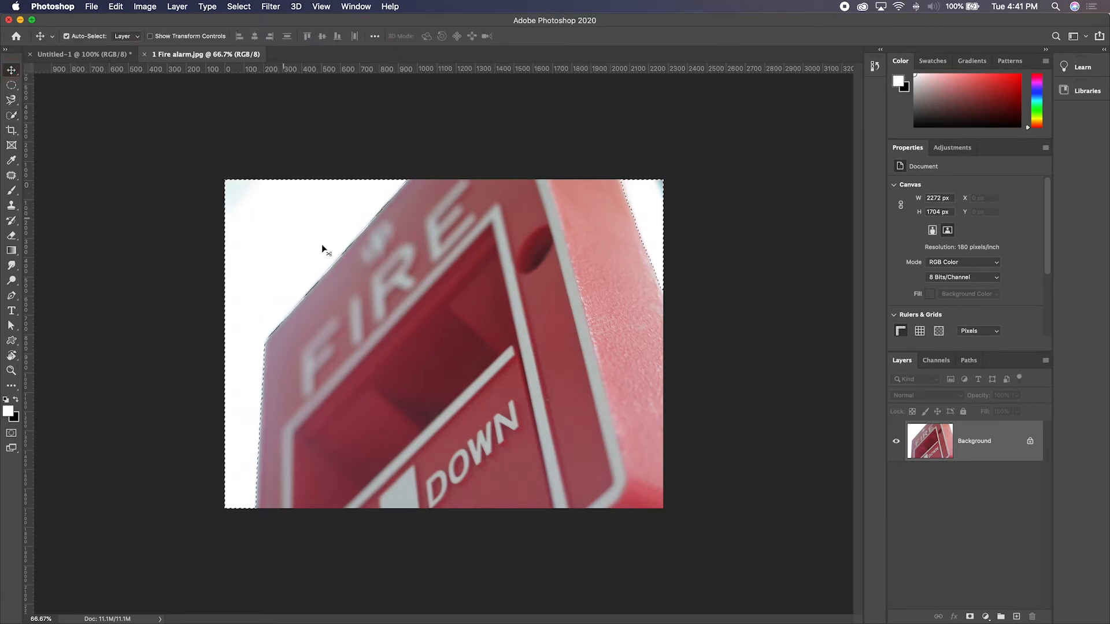
left_click_drag(420, 294, 330, 258)
left_click(511, 248)
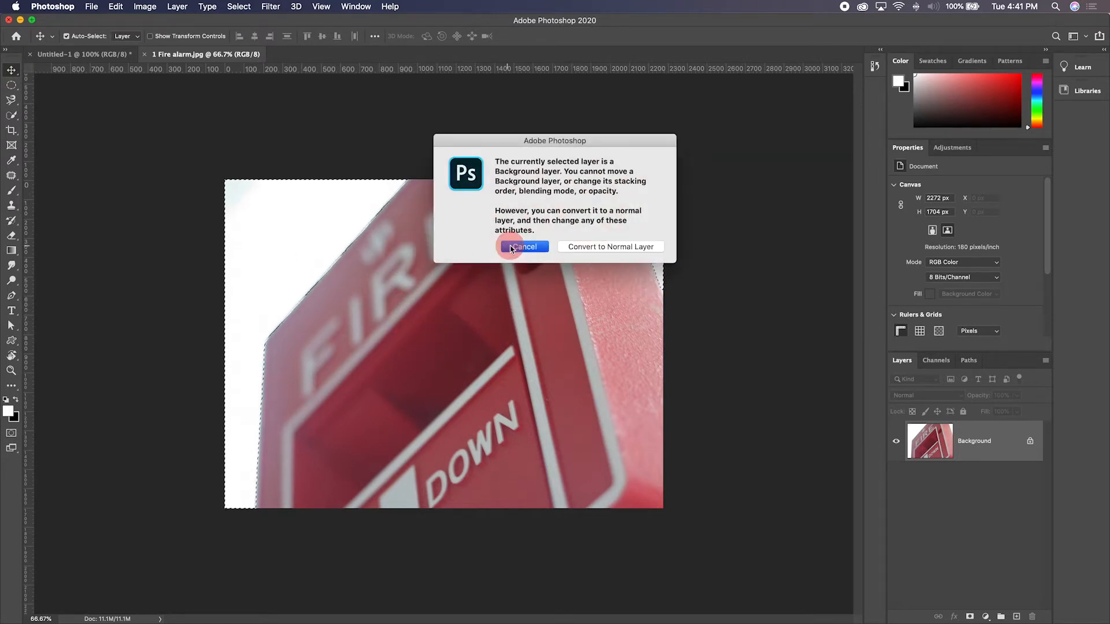
left_click_drag(321, 243, 334, 286)
key("cmd+z")
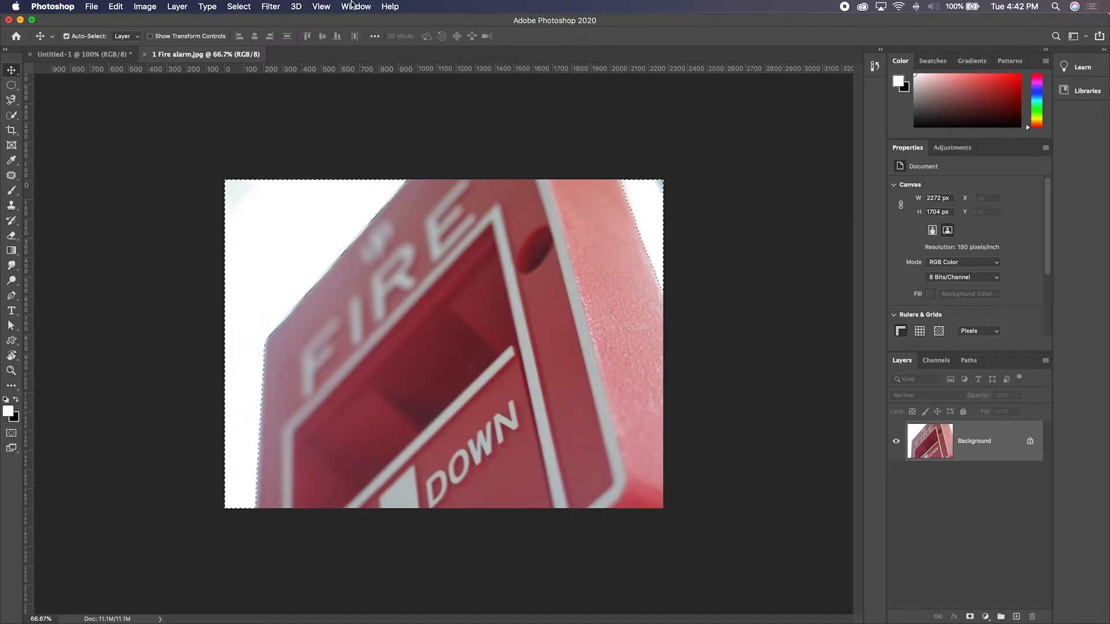
Step: Invert the selection to the fire alarm and test it with a downward move that is undone
left_click(251, 5)
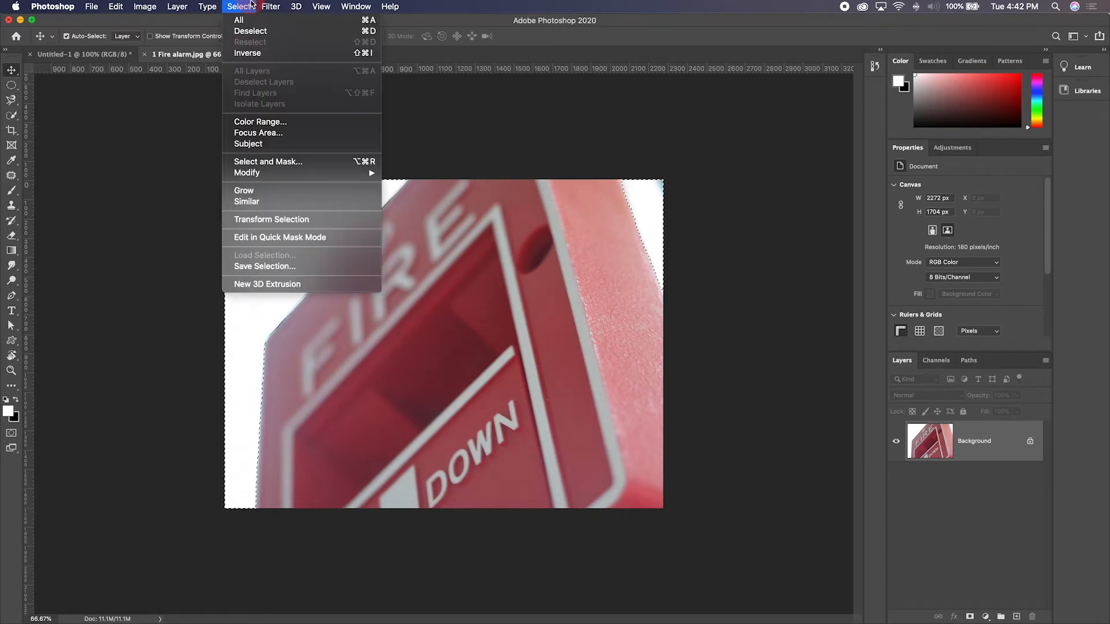
left_click(251, 55)
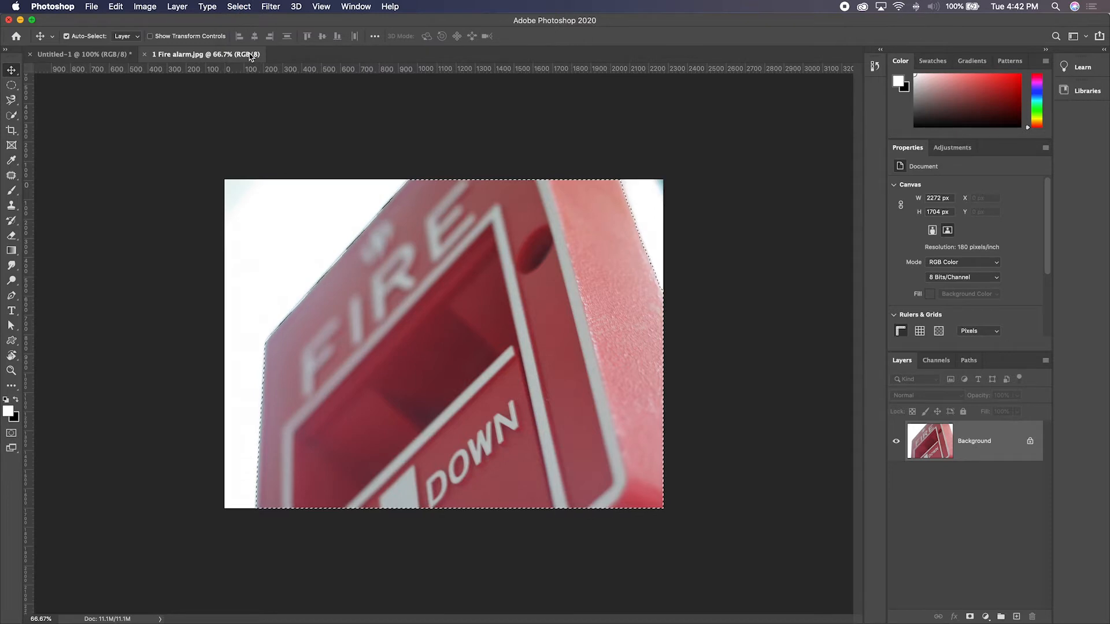
left_click_drag(539, 319, 535, 398)
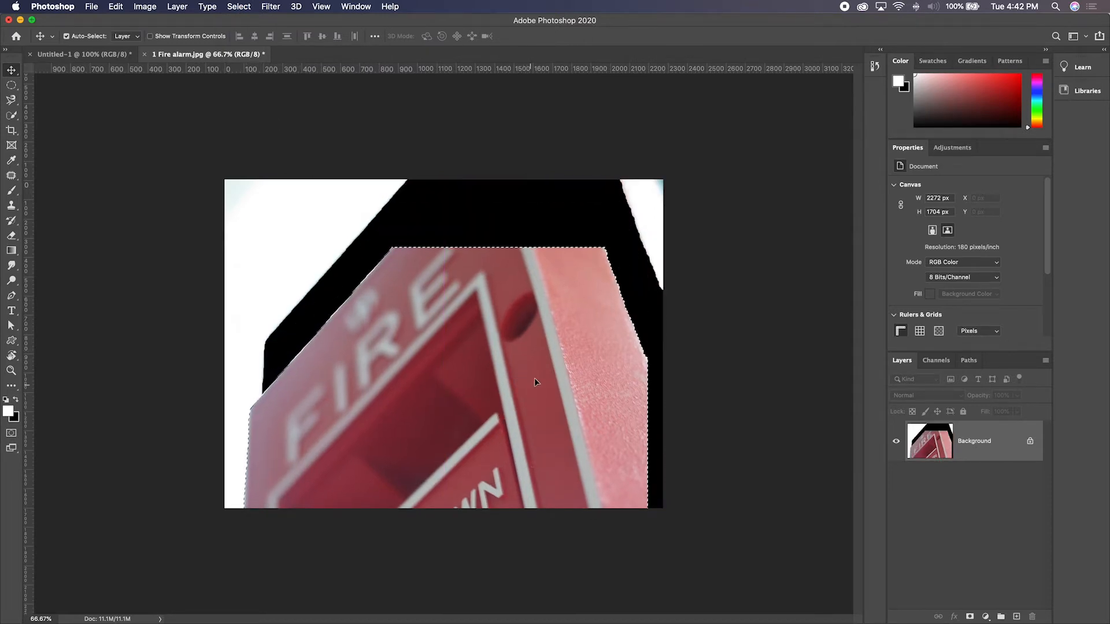
key("super+z")
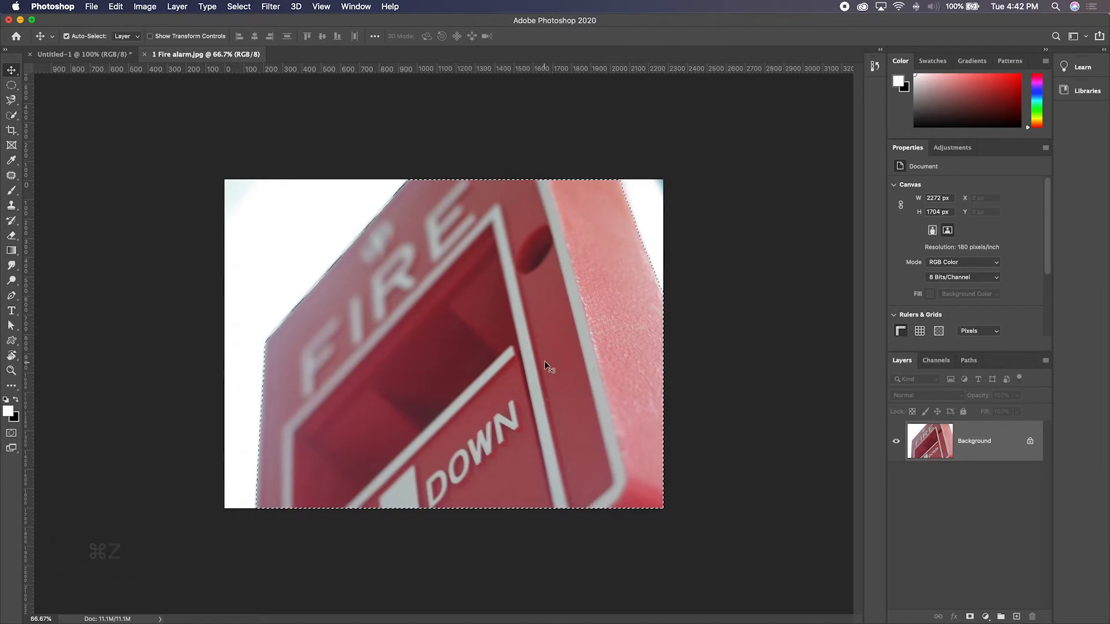
Step: Flip the selection to the background and back, test-move the alarm straight down, undo the move and deselect
key("super+shift+i")
key("super+shift+i")
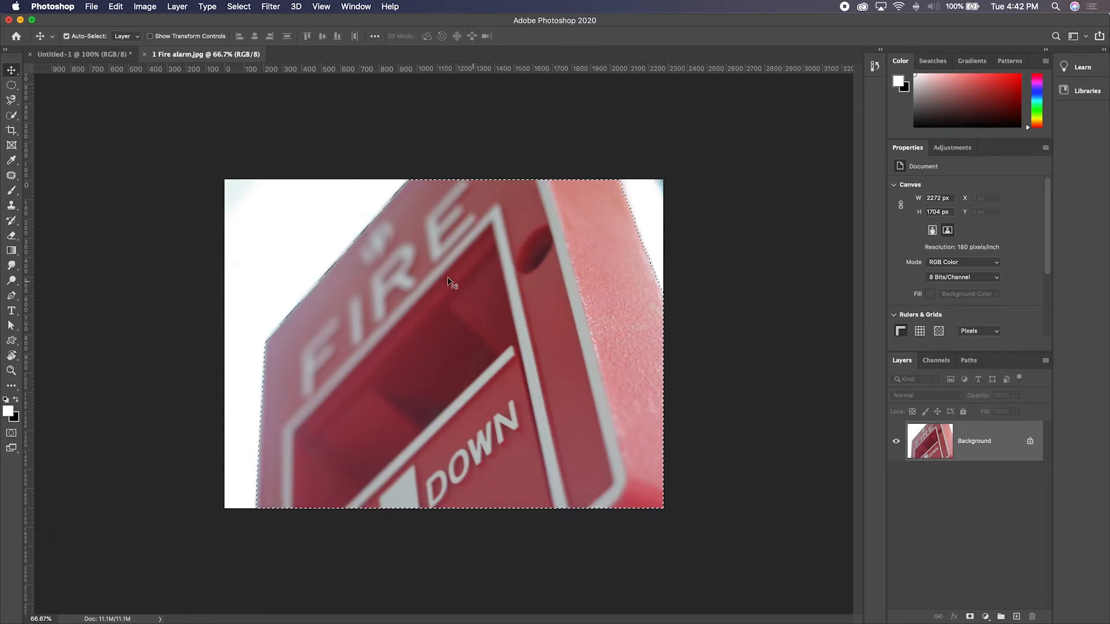
left_click_drag(428, 272, 427, 341)
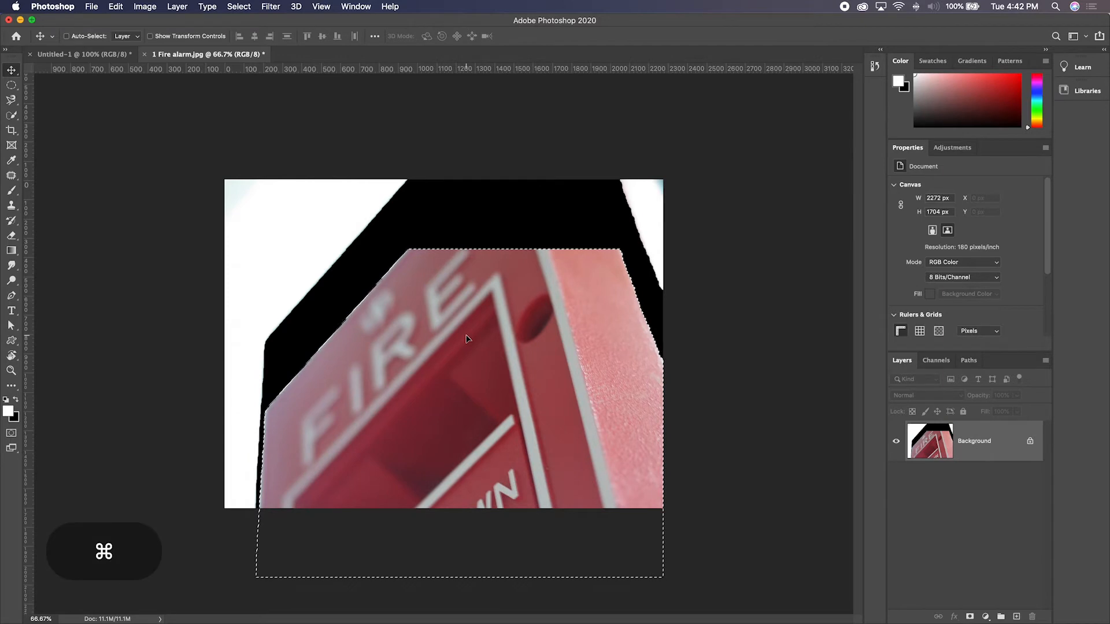
key("super+z")
key("super+d")
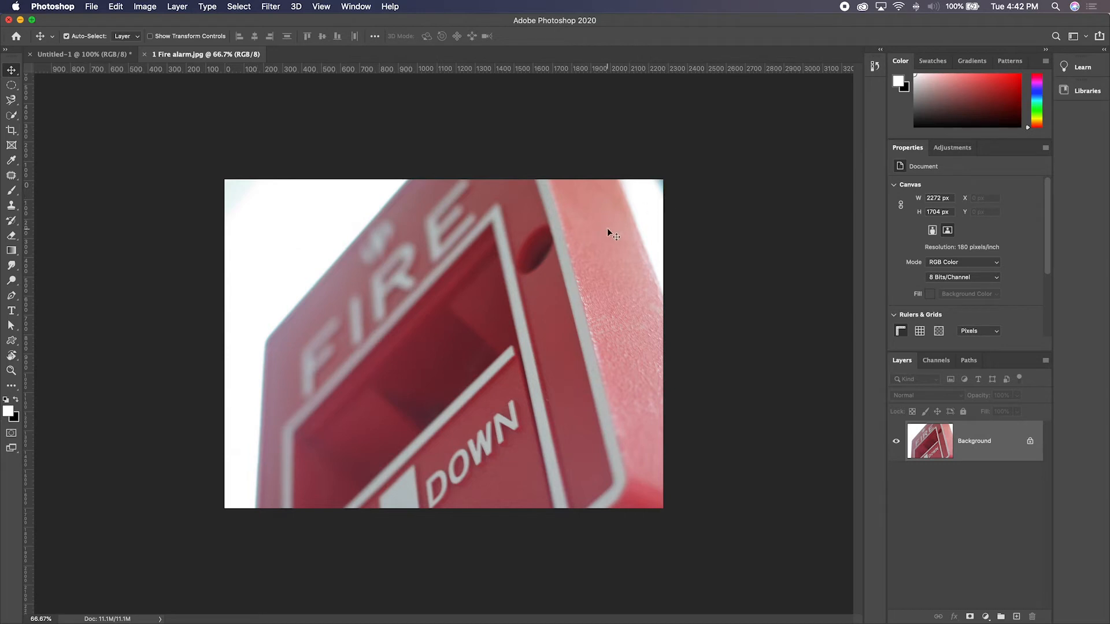
Step: Select the white background on both sides of the alarm with the Magic Wand at tolerance 32 and Contiguous on
left_click(24, 118)
mouse_move(23, 120)
left_mouse_down()
mouse_move(83, 128)
mouse_move(76, 137)
left_mouse_up()
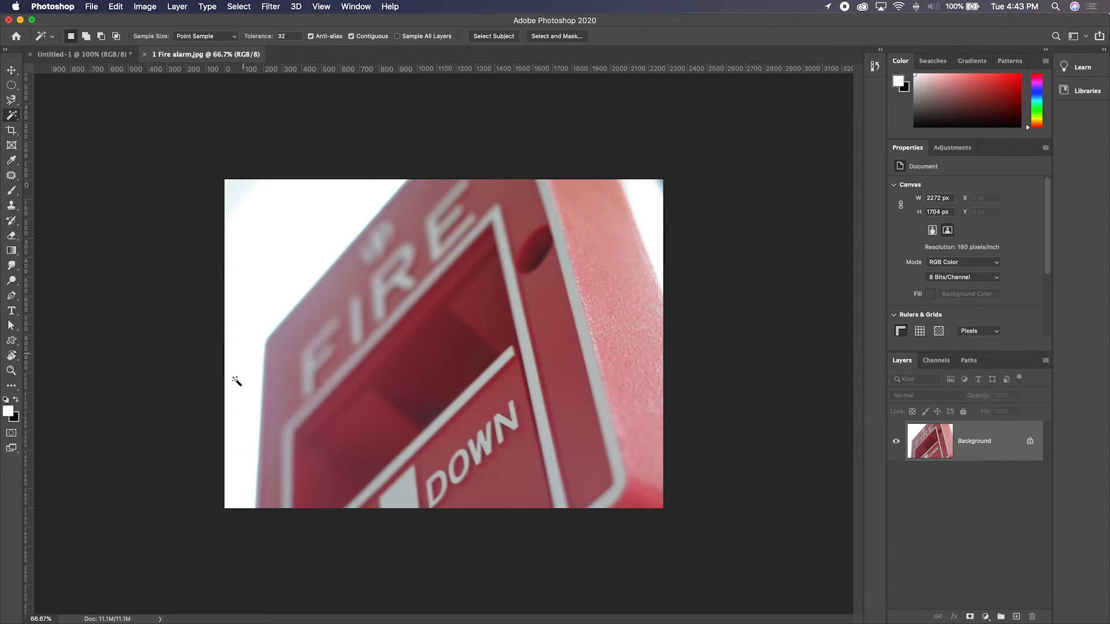
left_click(250, 304)
key("shift")
left_click(653, 208, "shift")
left_click(661, 184, "shift")
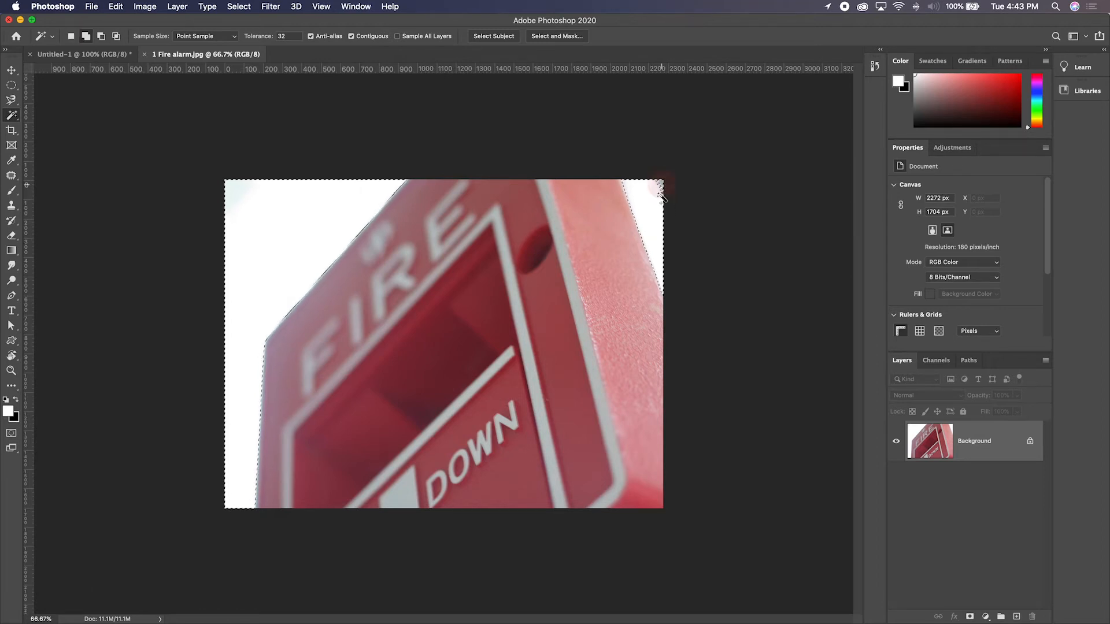
left_click(658, 185, "shift")
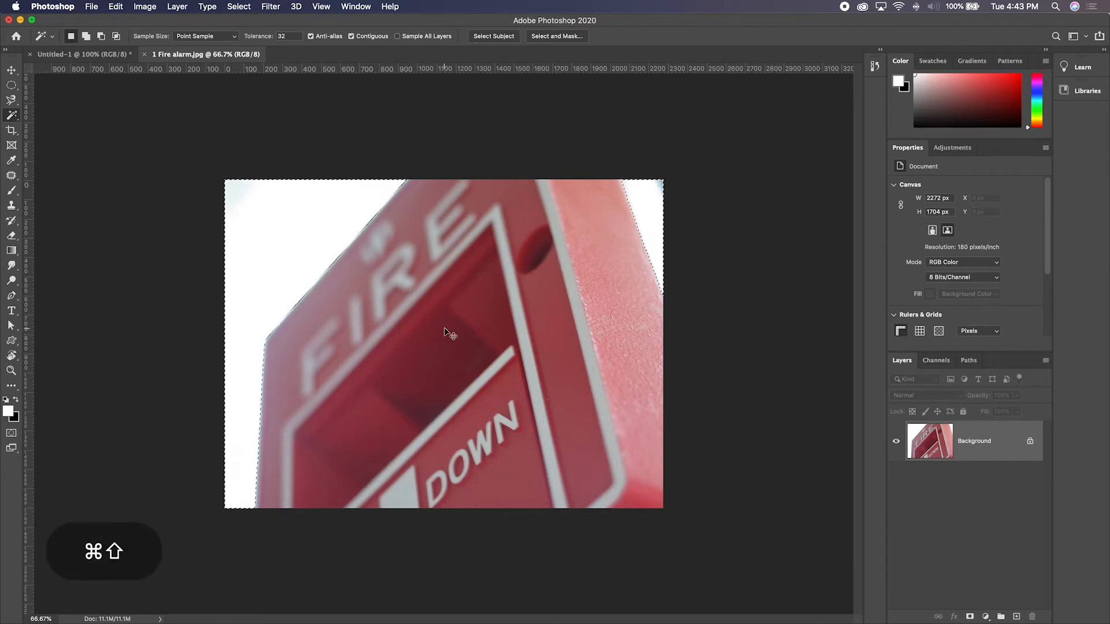
Step: Invert the Magic Wand selection to the alarm, test-move it downward, undo the move and deselect
key("super+shift+i")
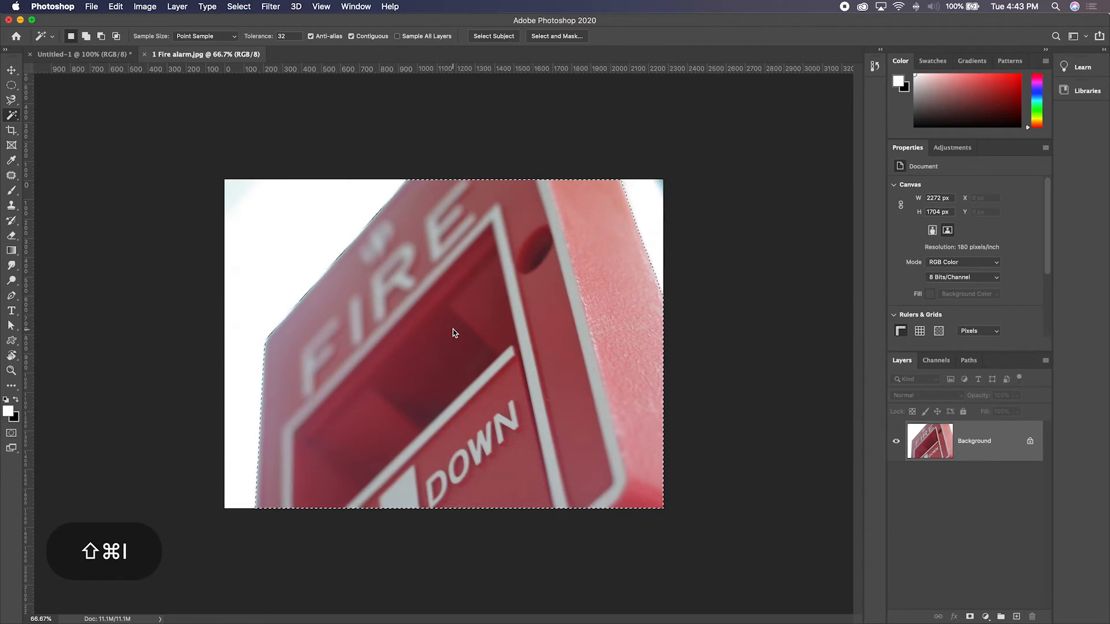
key("v")
left_click_drag(453, 348, 456, 383)
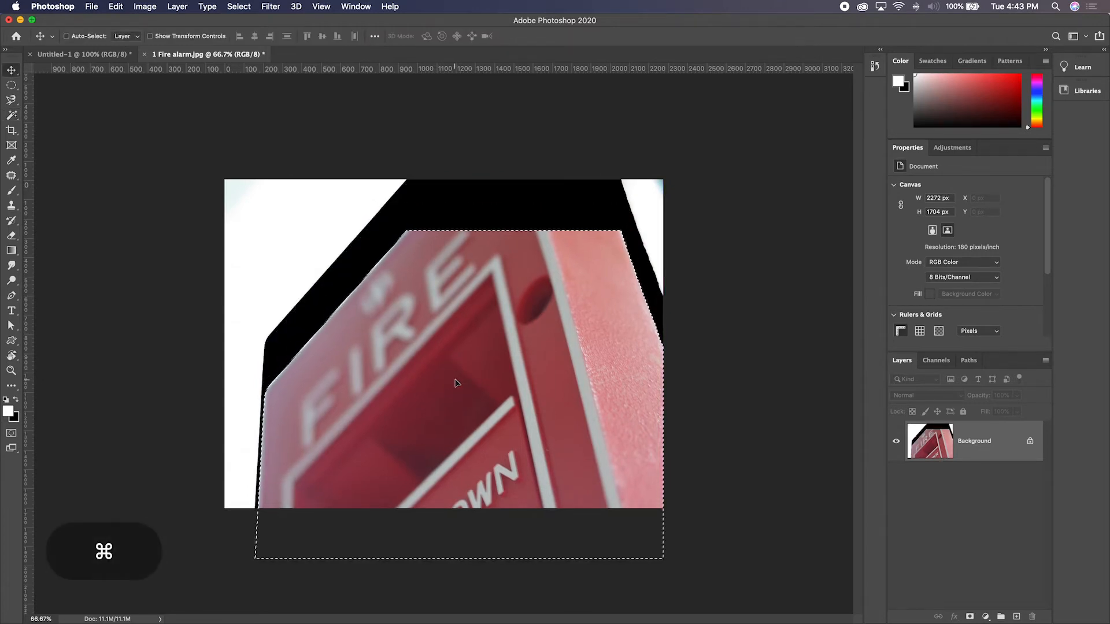
key("super+z")
key("super+d")
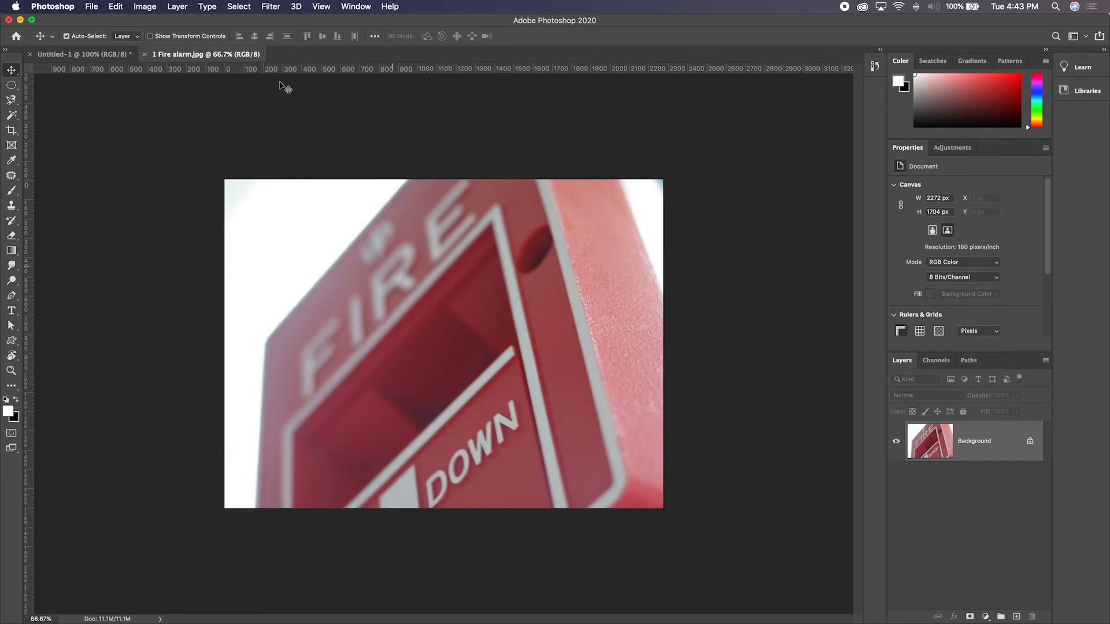
Step: Select all white background areas at once with the Magic Wand at tolerance 32 and Contiguous off
key("w")
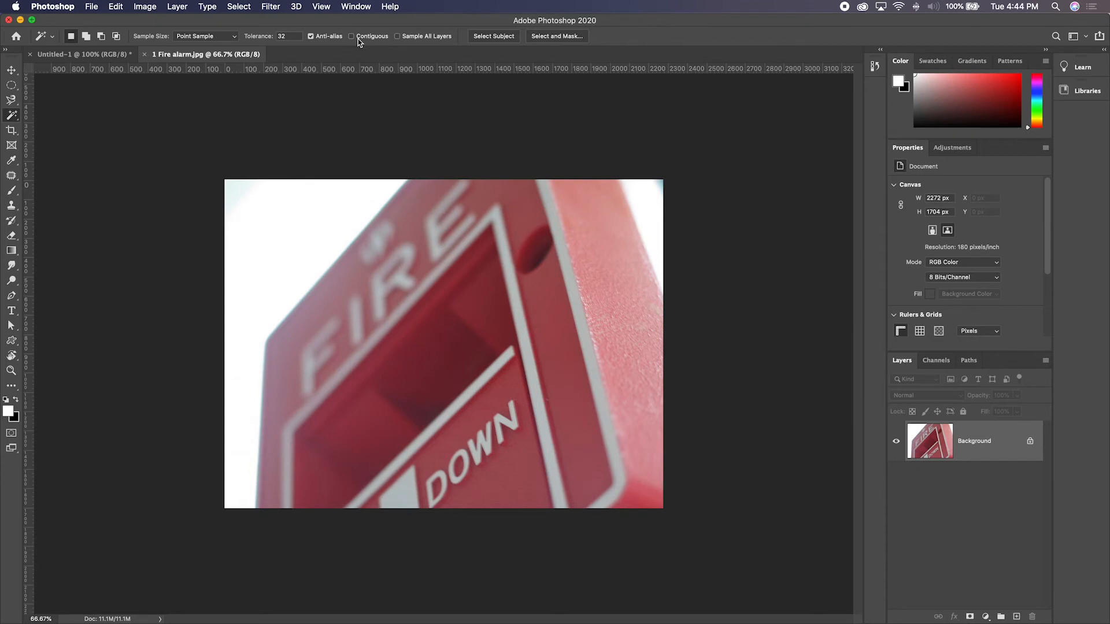
left_click(262, 252)
Step: Examine the non-contiguous selection up close along the alarm's textured side for stray selected pixels
key("super+equal")
key("super+equal")
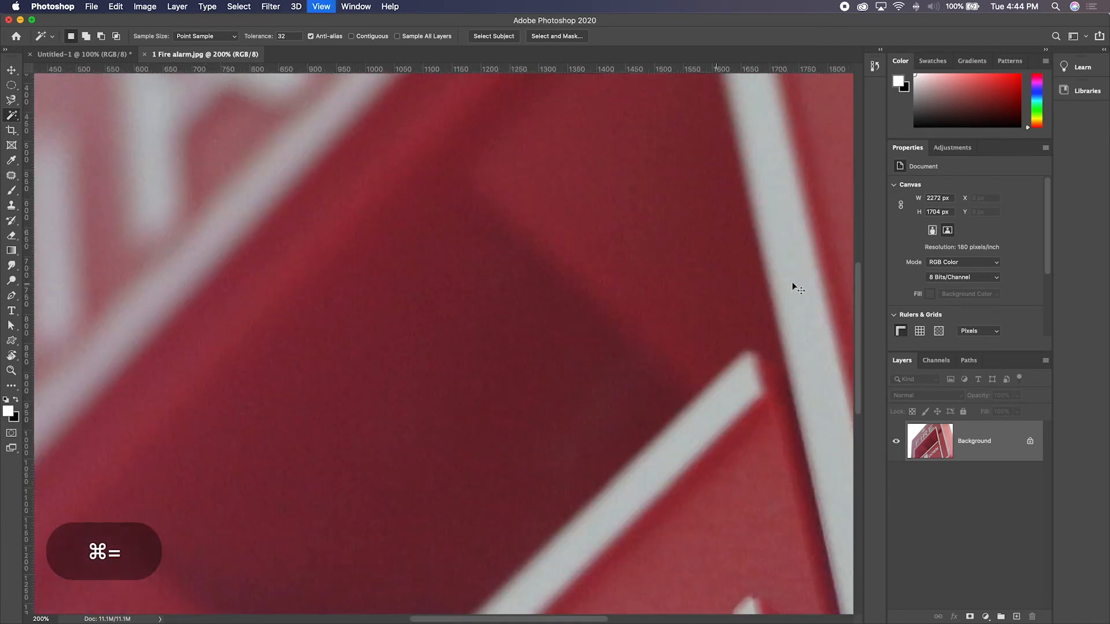
key("super+equal")
key("space")
left_click_drag(769, 276, 334, 393)
left_click_drag(469, 318, 379, 330)
left_click_drag(565, 315, 414, 314)
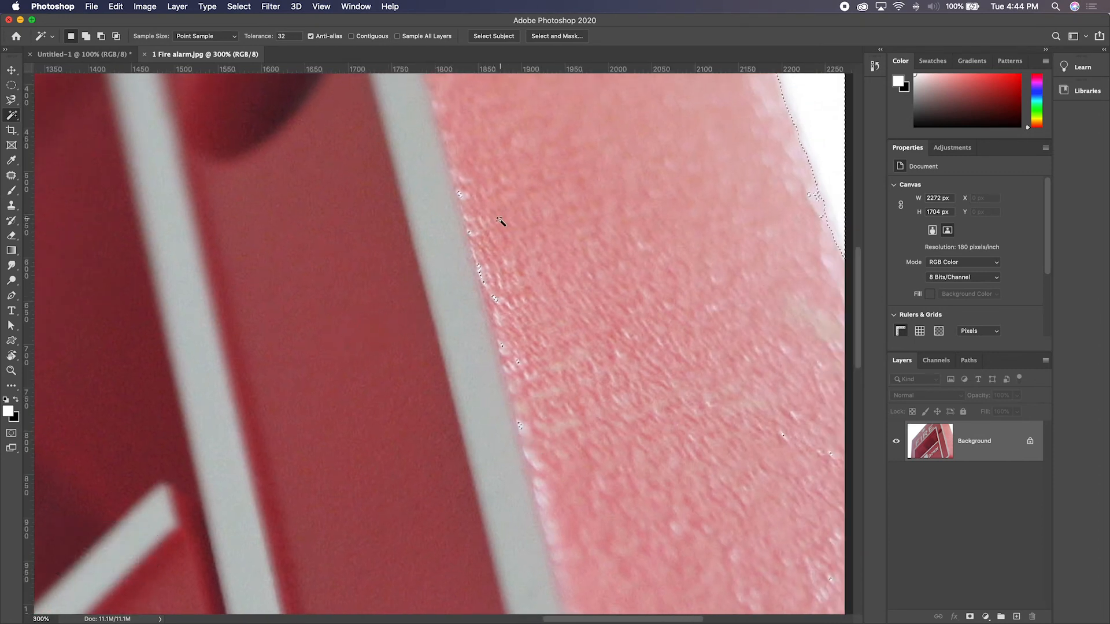
key("super+minus")
key("super+minus")
key("super+minus")
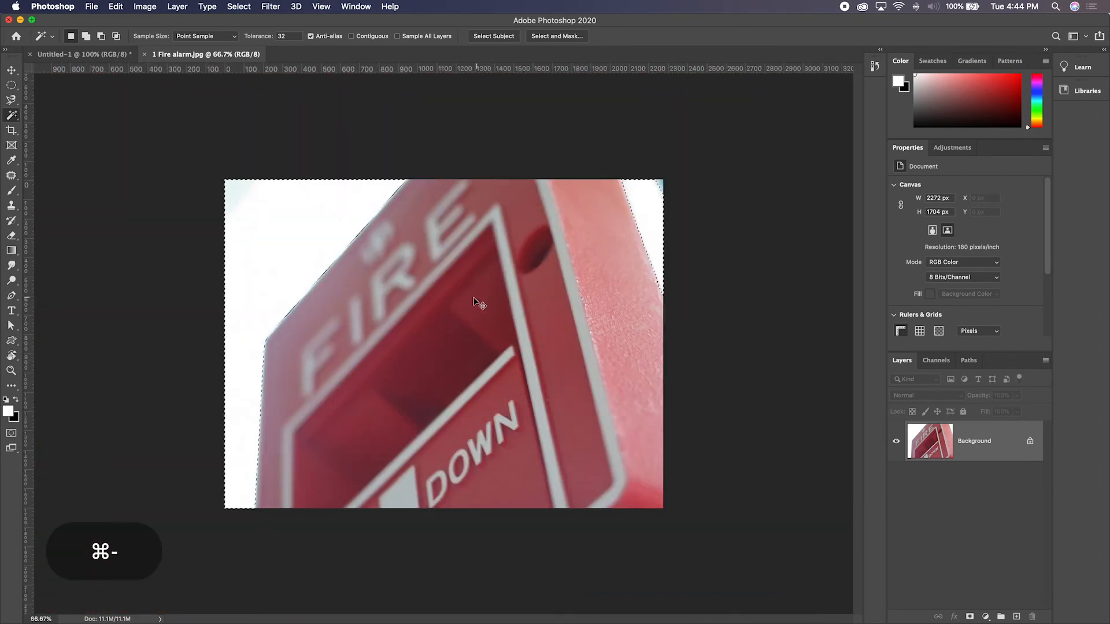
Step: Turn the Magic Wand's Contiguous option back on and clear the selection
left_click(357, 37)
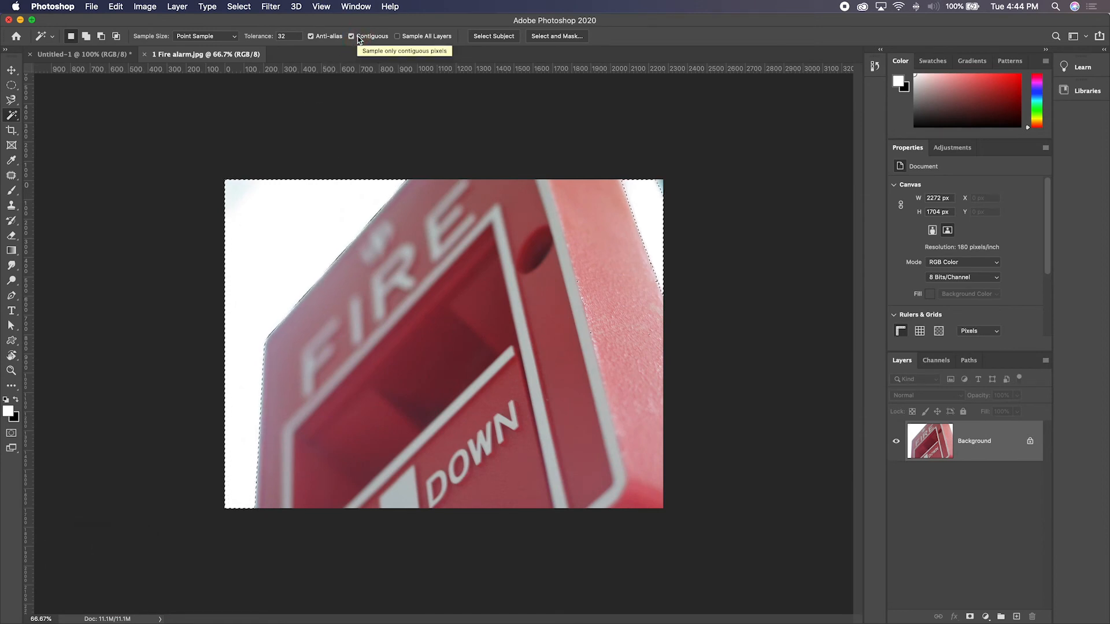
key("super+d")
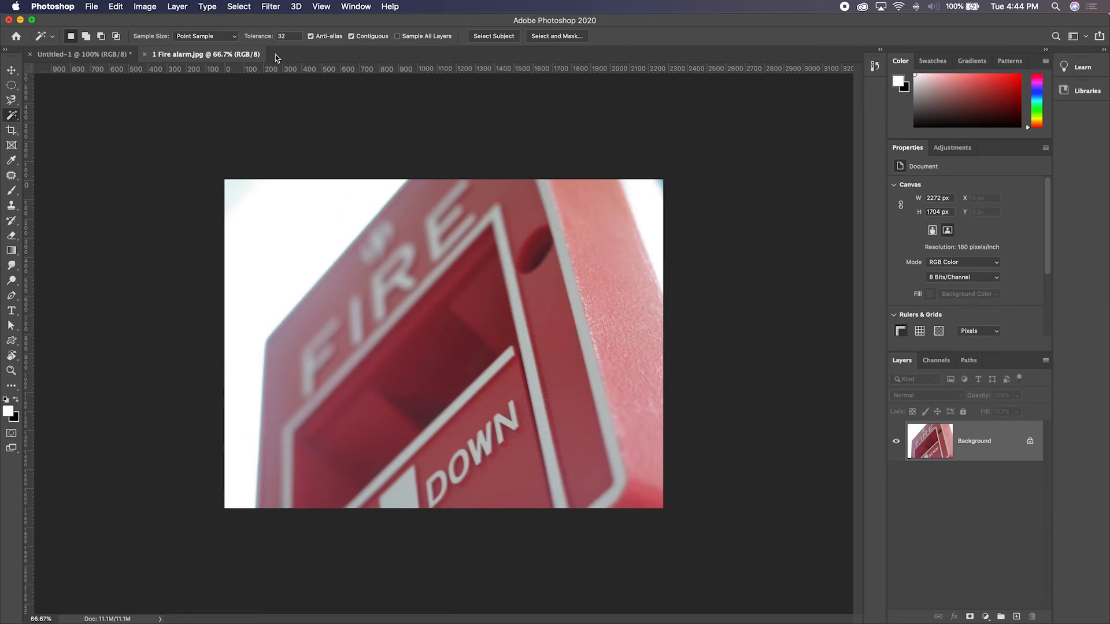
left_click_drag(286, 36, 238, 36)
Step: Try the Object Selection tool with a rectangle around most of the fire alarm, and deselect the result
left_click(11, 115)
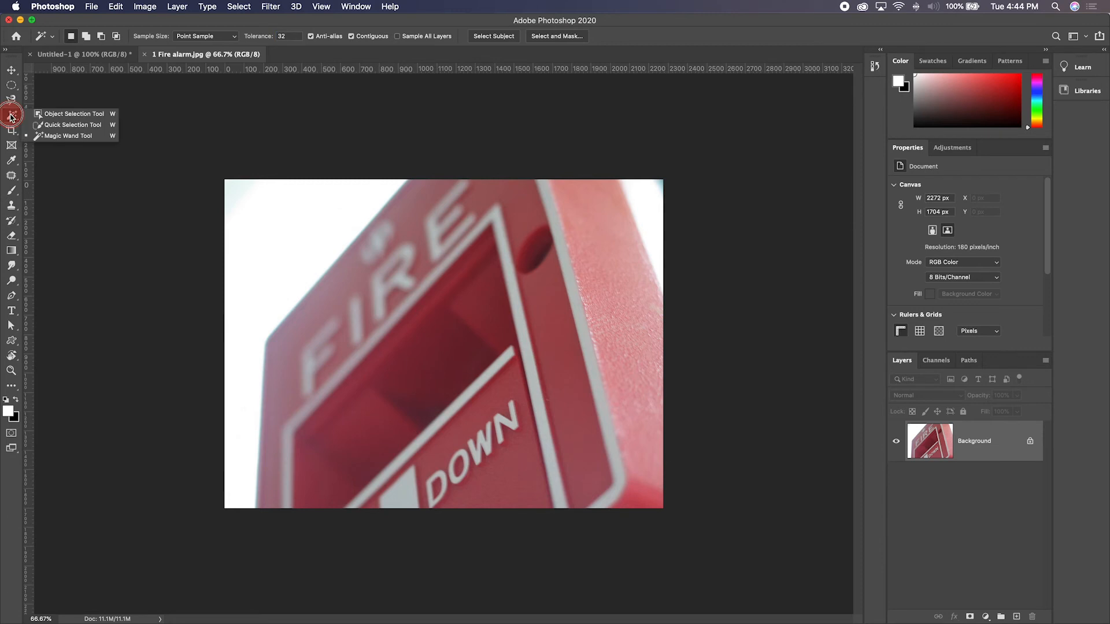
left_click(55, 114)
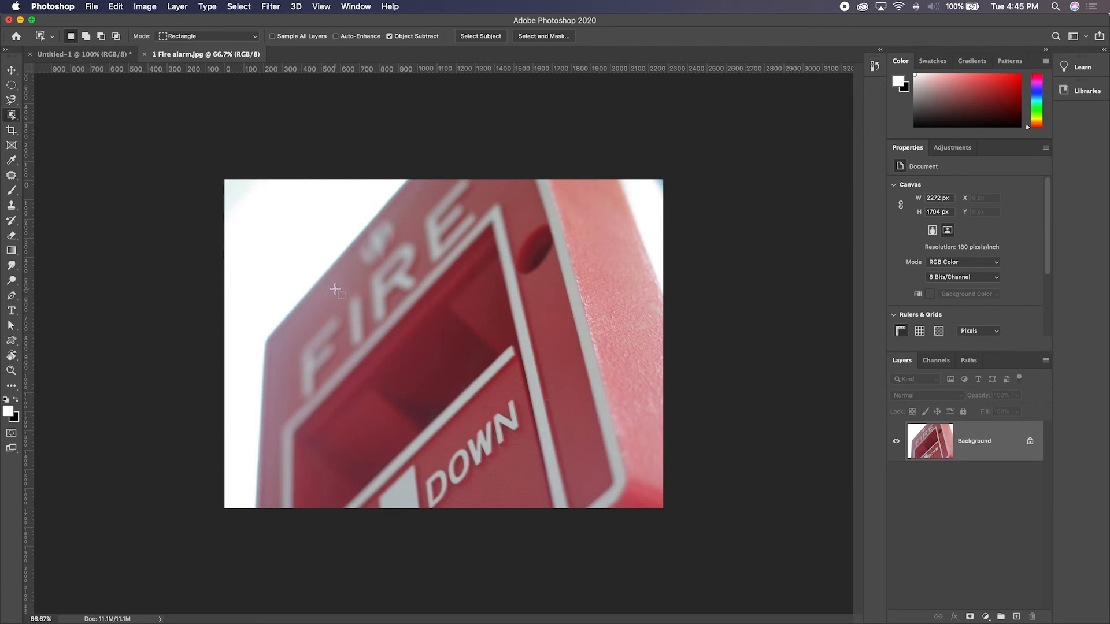
left_click_drag(309, 255, 662, 510)
key("super+d")
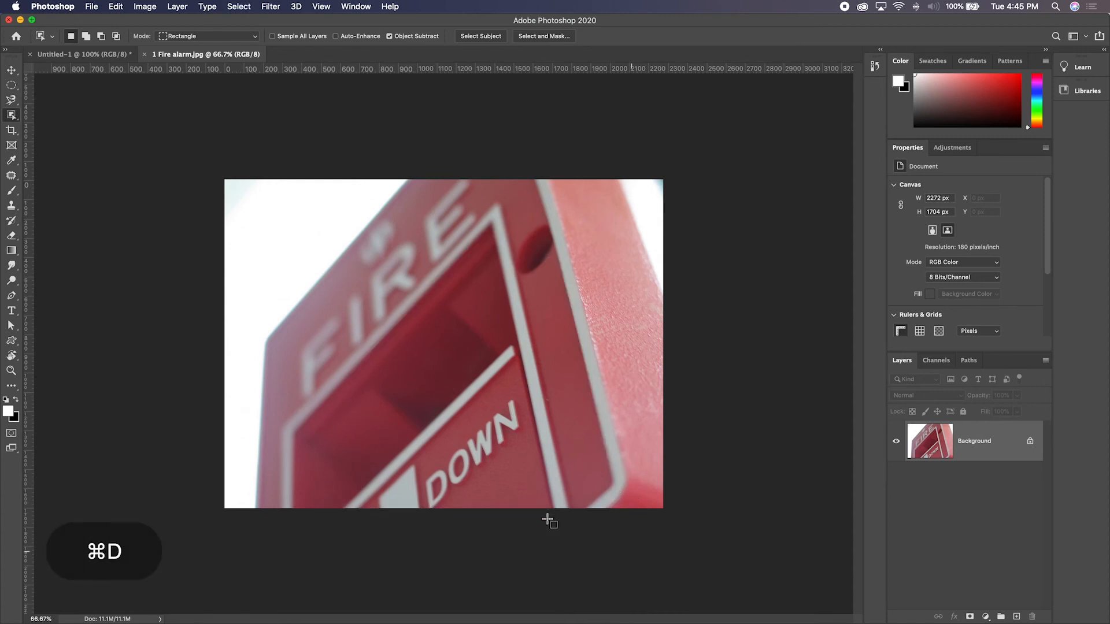
Step: Try further Object Selection rectangles around the alarm, its parts and the whole image, and clear the selection
left_click_drag(232, 218, 792, 538)
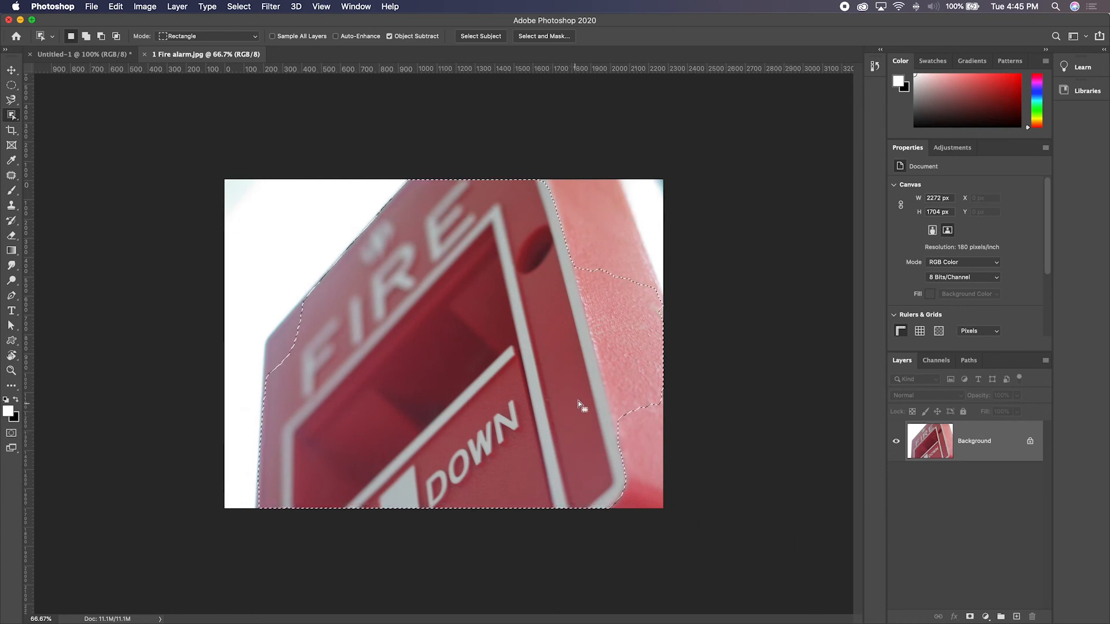
left_click_drag(586, 395, 753, 595)
left_click_drag(551, 154, 694, 337)
left_click_drag(184, 115, 915, 616)
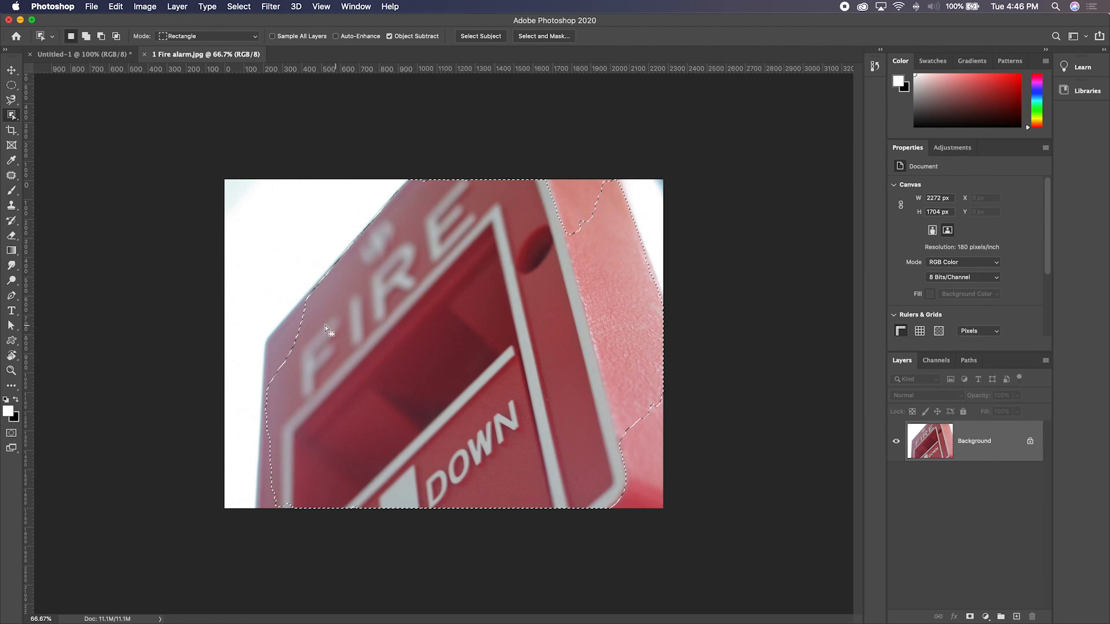
key("super+d")
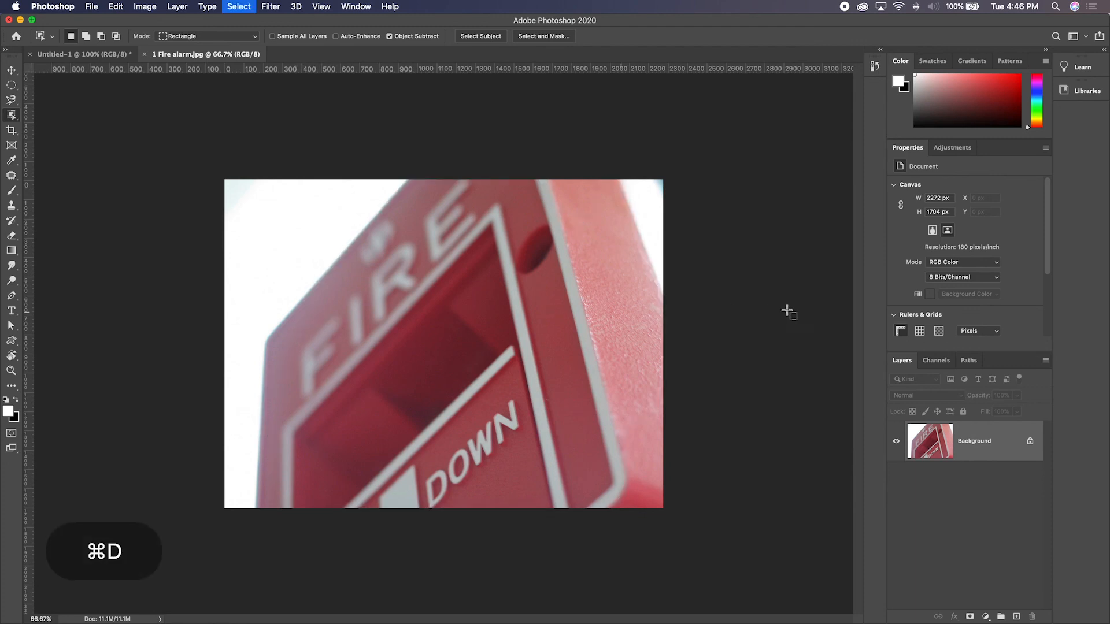
Step: Switch back to the Quick Selection tool
left_click(12, 117)
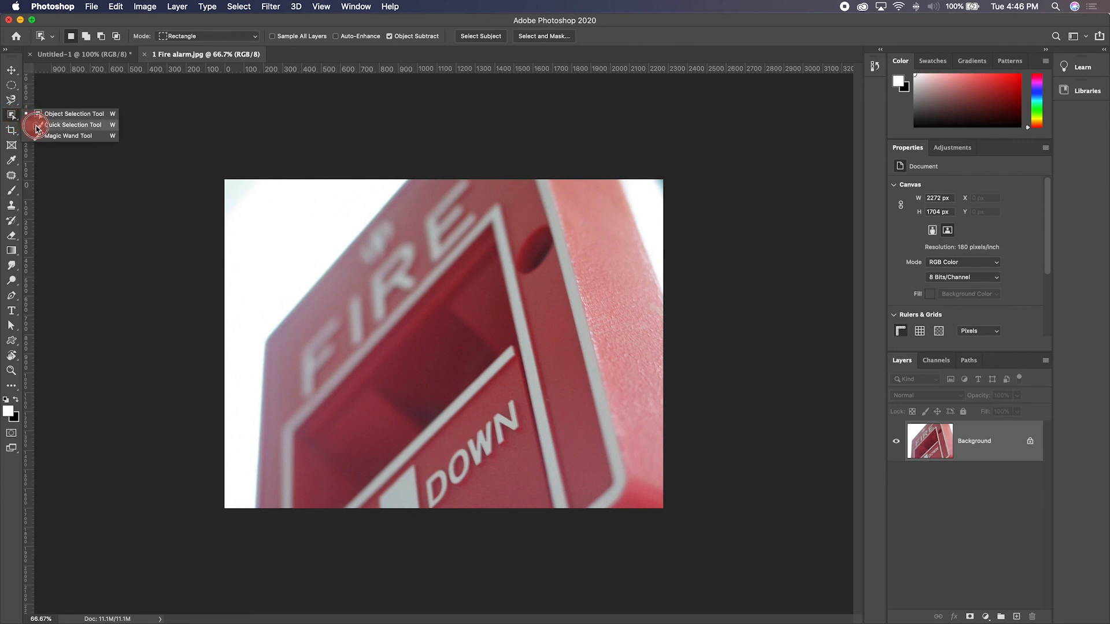
left_click(39, 123)
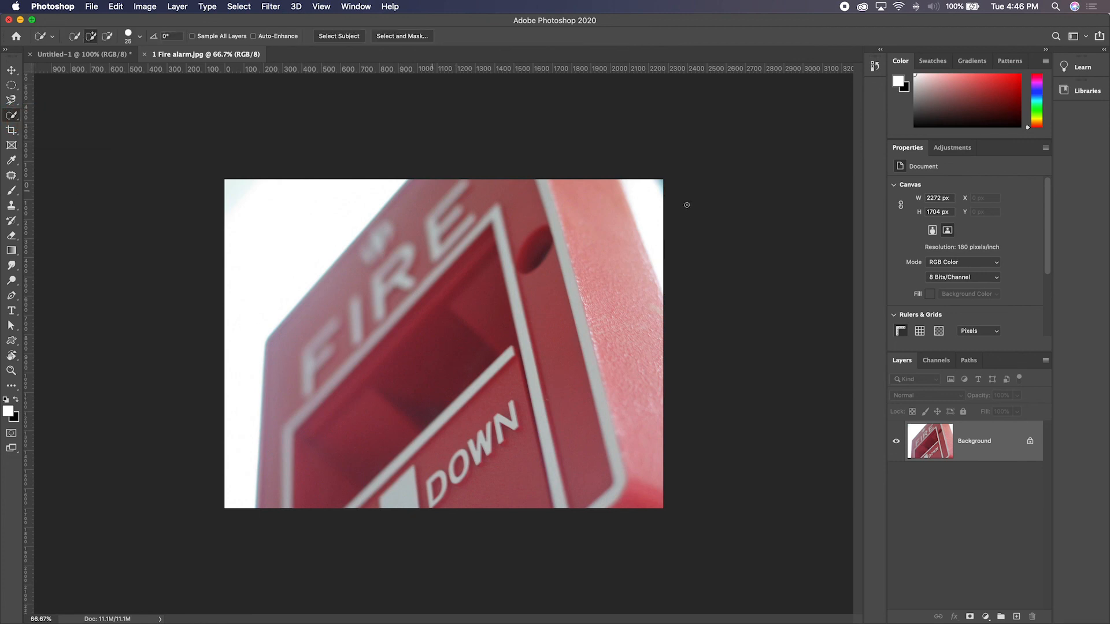